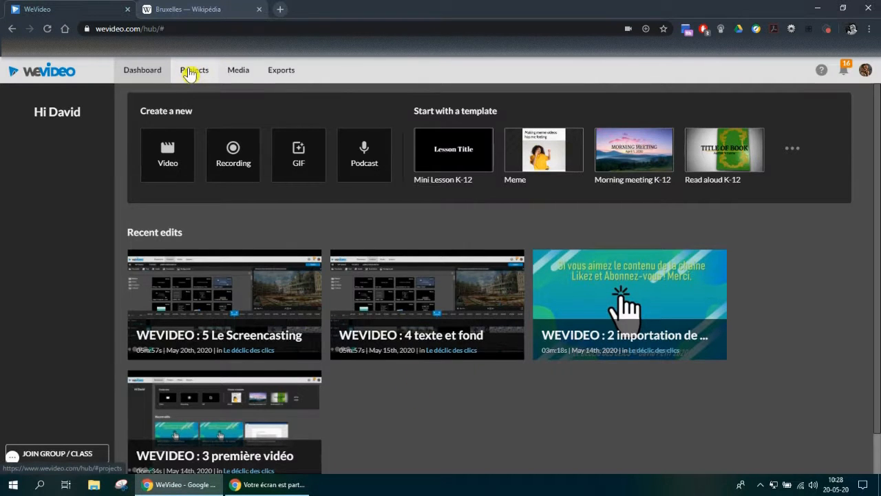
Open the Bruxelles video edit from the Bruxelles project for editing.
left_click(189, 75)
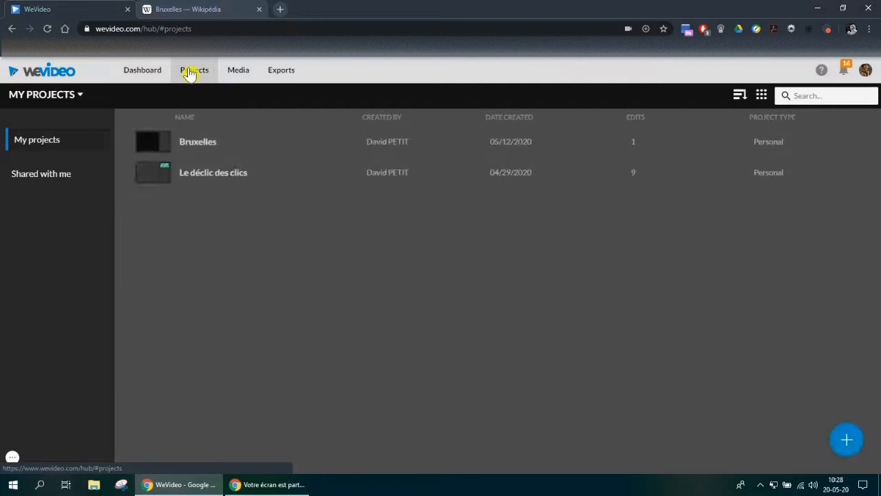
left_click(212, 148)
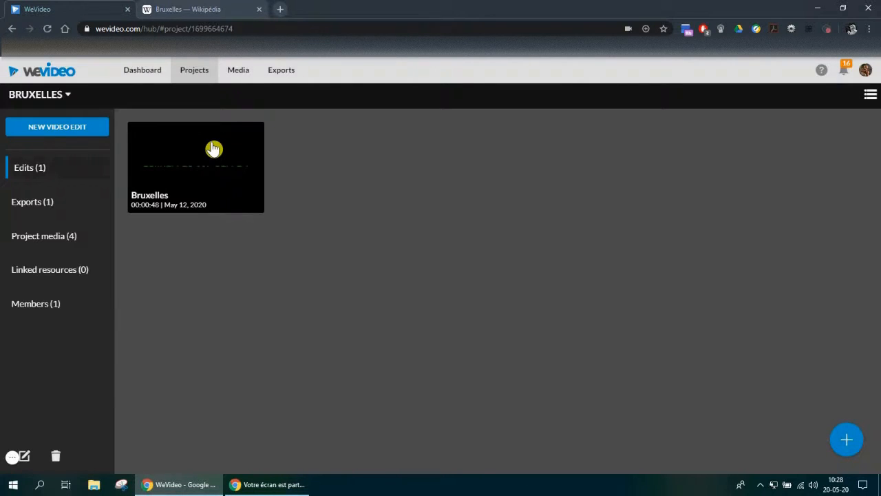
left_click(207, 159)
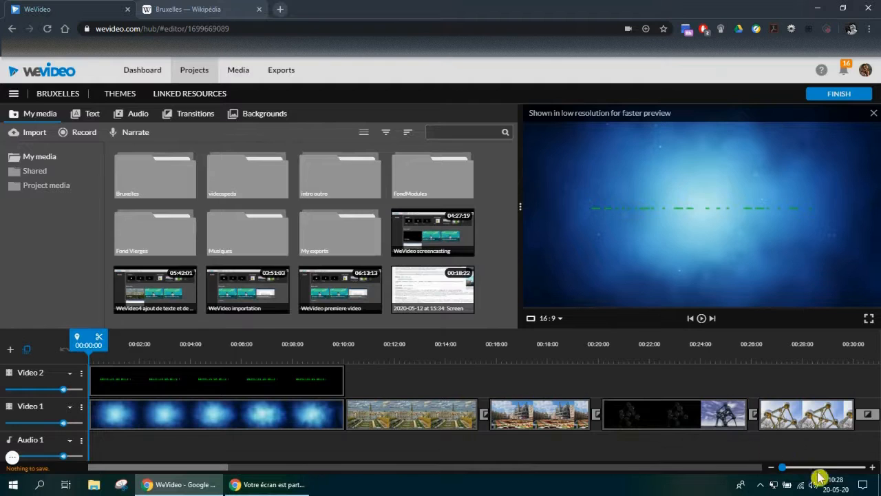
Move the playhead to about 00:31:02, just after the last clip and its closing transition on the Video 1 track.
left_click(774, 473)
left_click(774, 473)
left_click(774, 474)
left_click(774, 474)
left_click(774, 474)
left_click(774, 474)
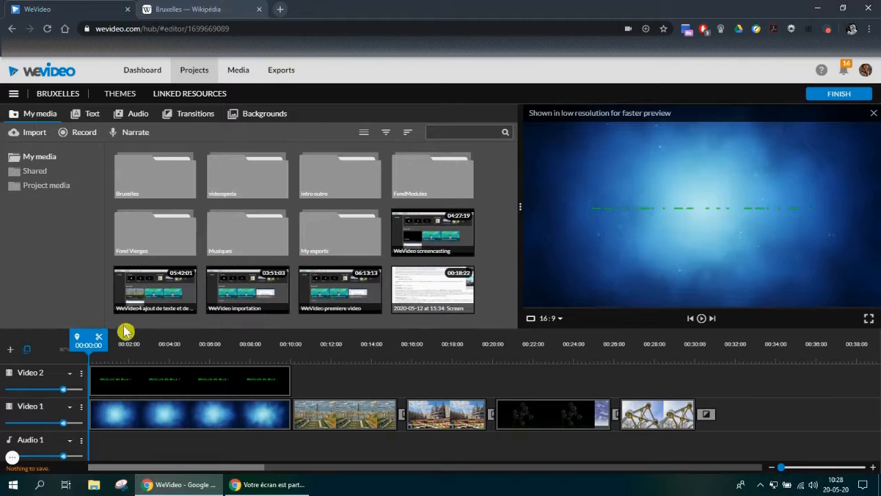
left_click_drag(91, 334, 727, 341)
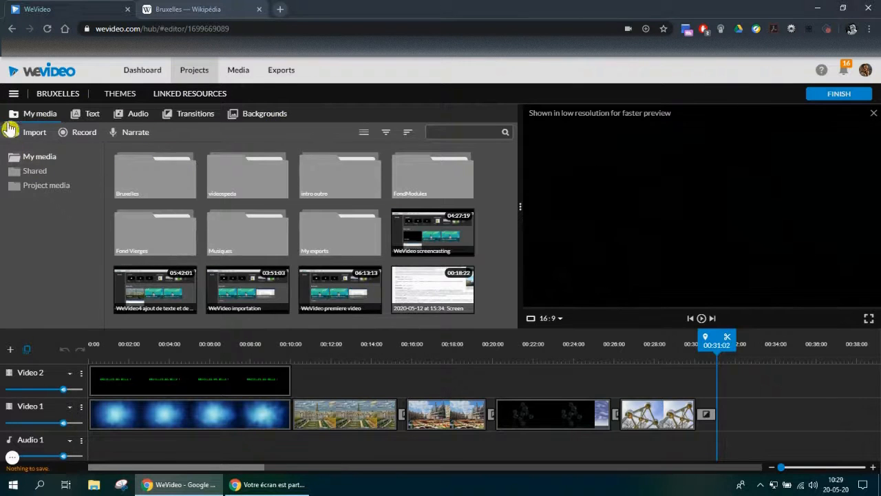
Set up a new screen recording with the audio source set to No audio.
left_click(85, 137)
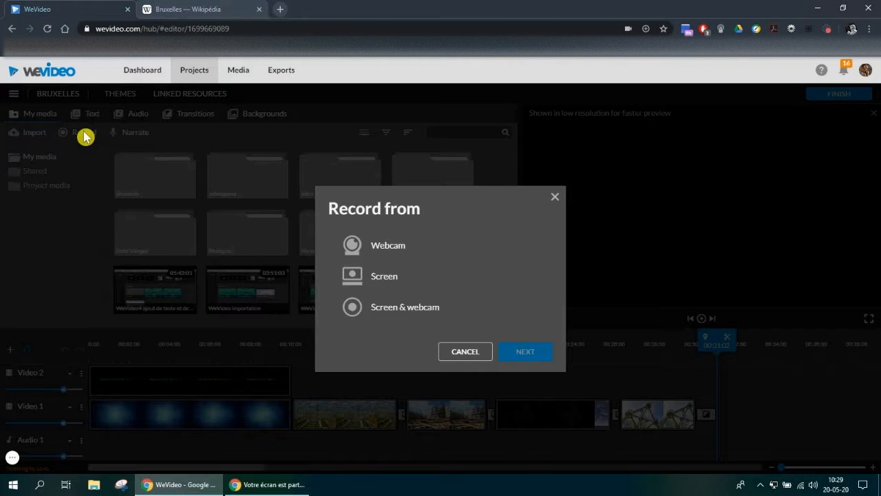
left_click(408, 278)
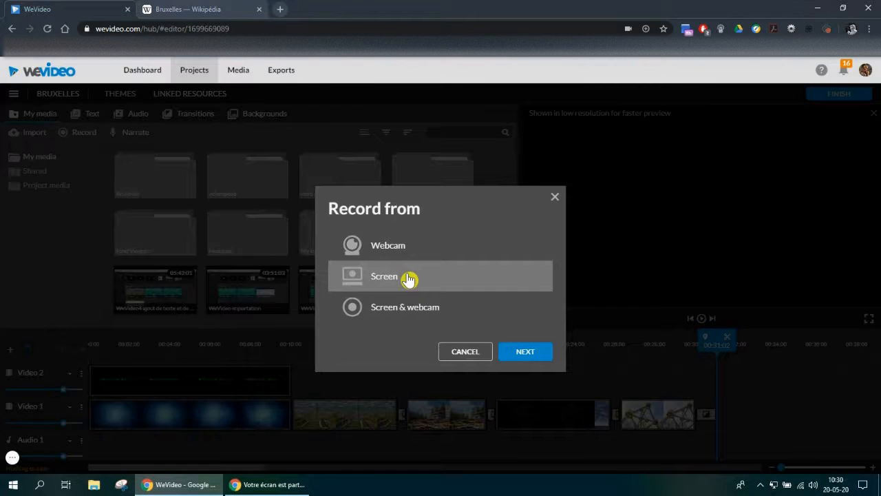
left_click(532, 352)
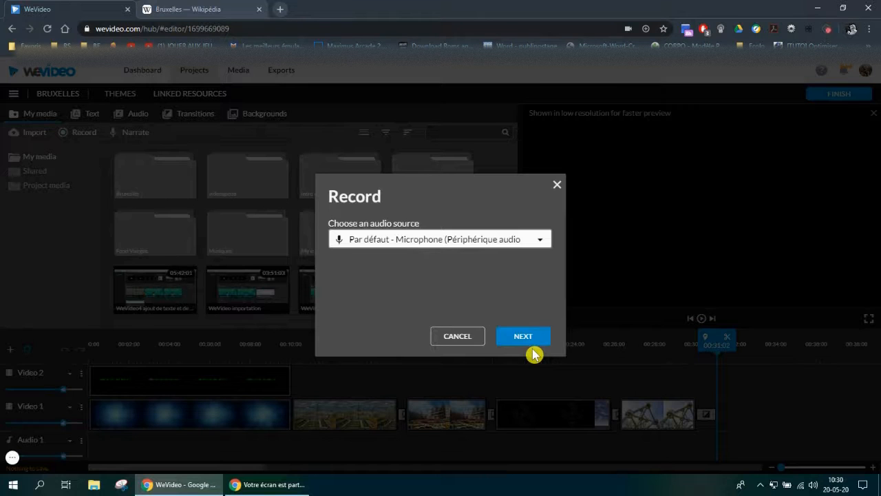
left_click(544, 245)
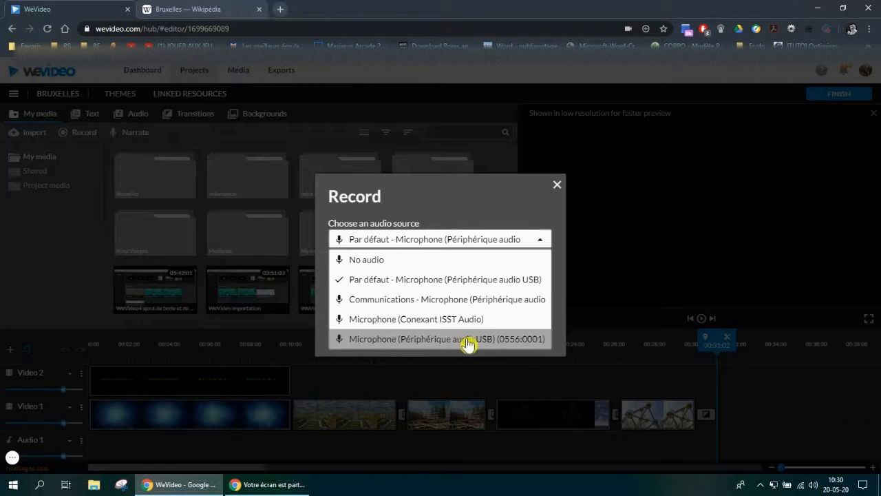
left_click(381, 262)
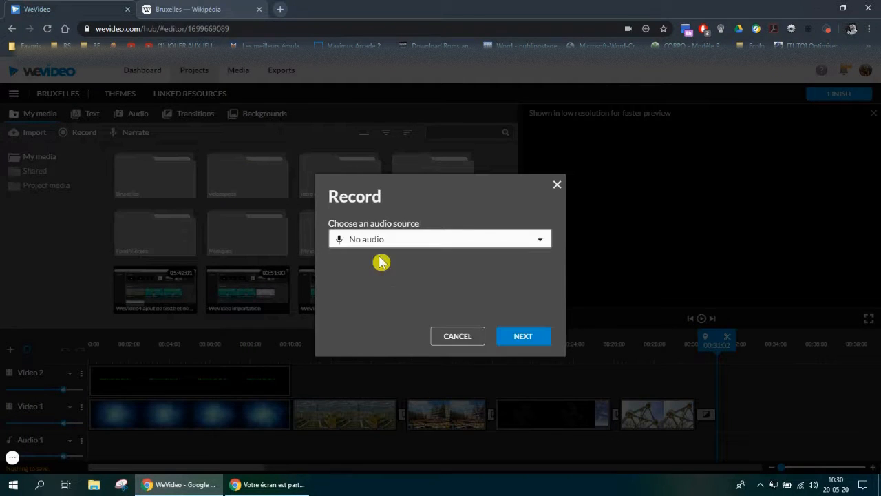
left_click(523, 336)
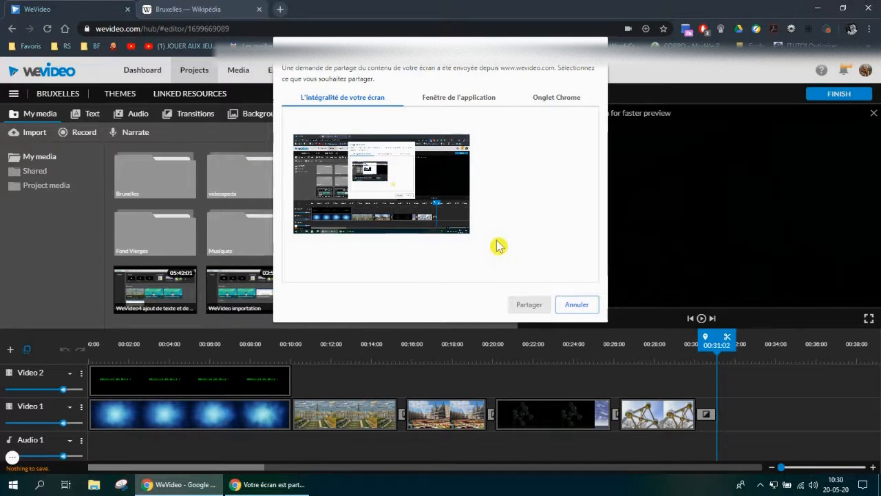
Share the Chrome tab "Bruxelles — Wikipédia" as the recording source after checking the application window option.
left_click(459, 102)
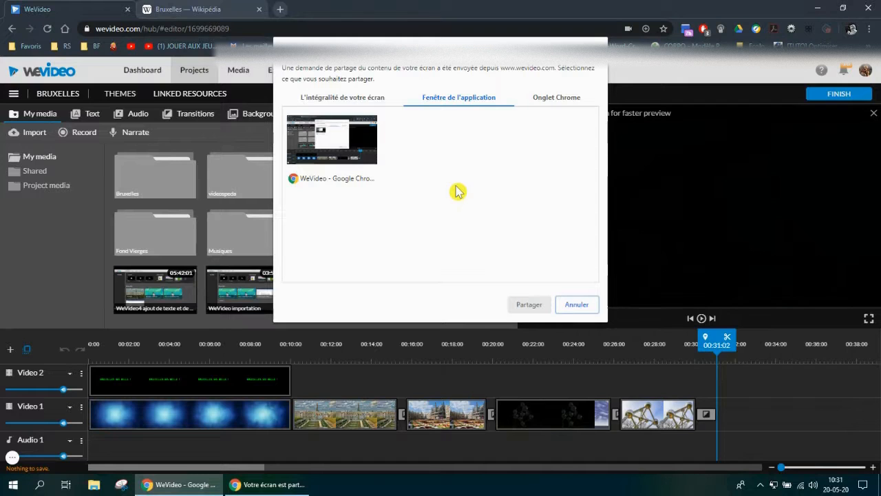
left_click(546, 101)
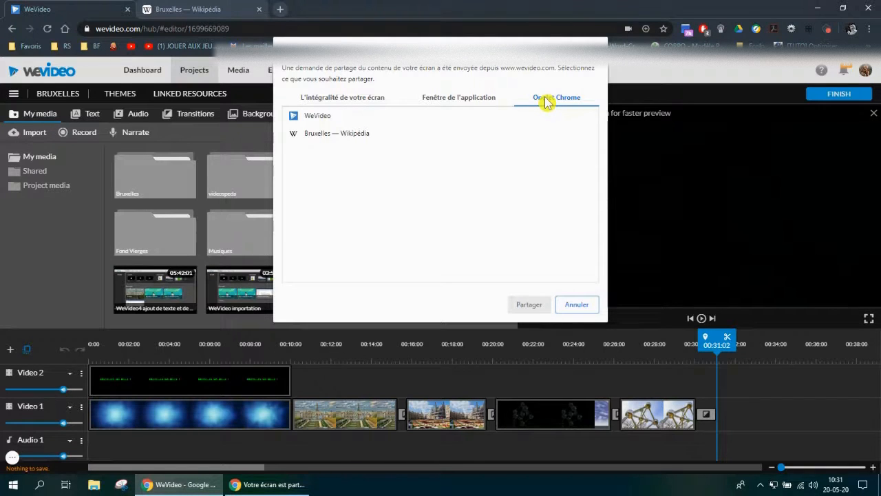
left_click(319, 141)
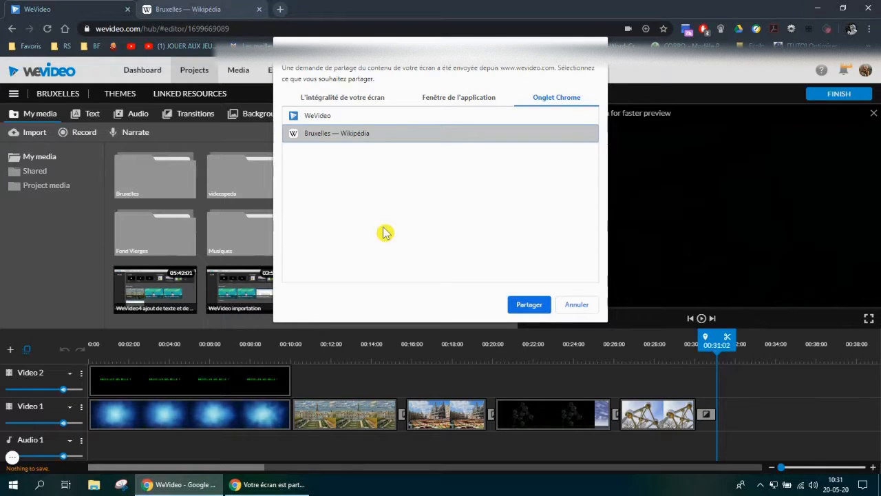
left_click(529, 305)
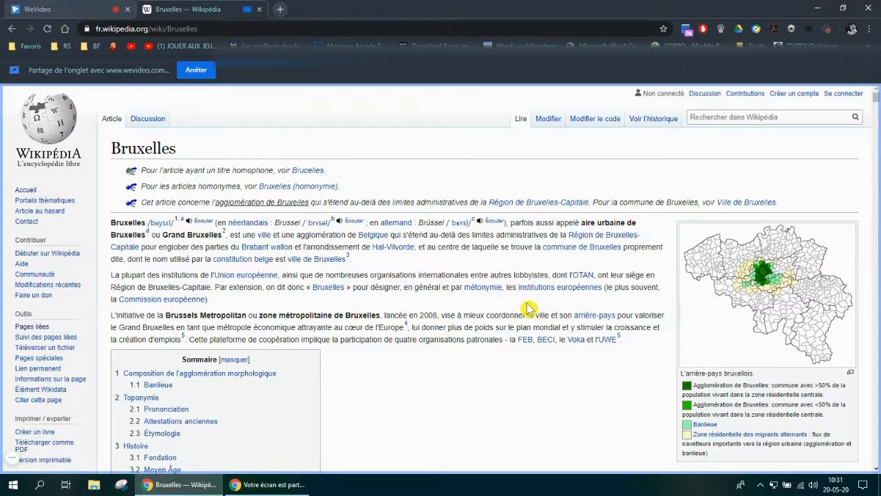
Browse the Bruxelles article while recording, enlarge and close the Mont des Arts photo, and return to the beginning of the page.
scroll(528, 309, "down", 5)
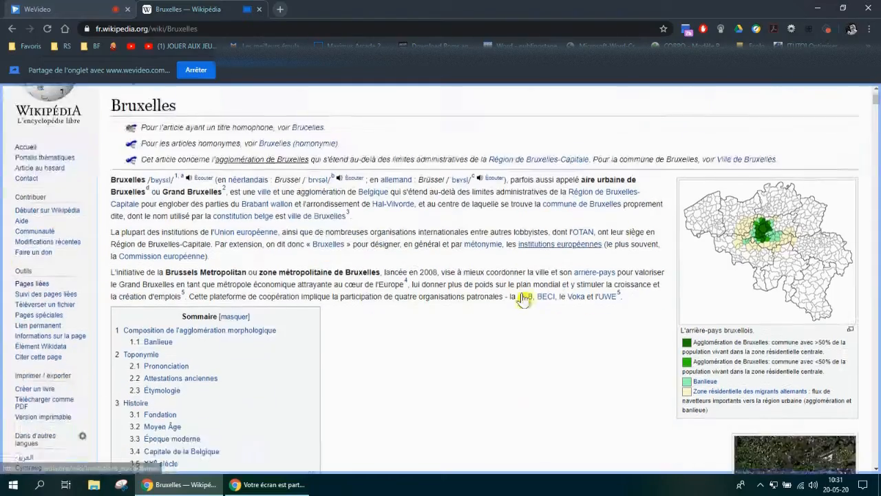
scroll(523, 296, "down", 12)
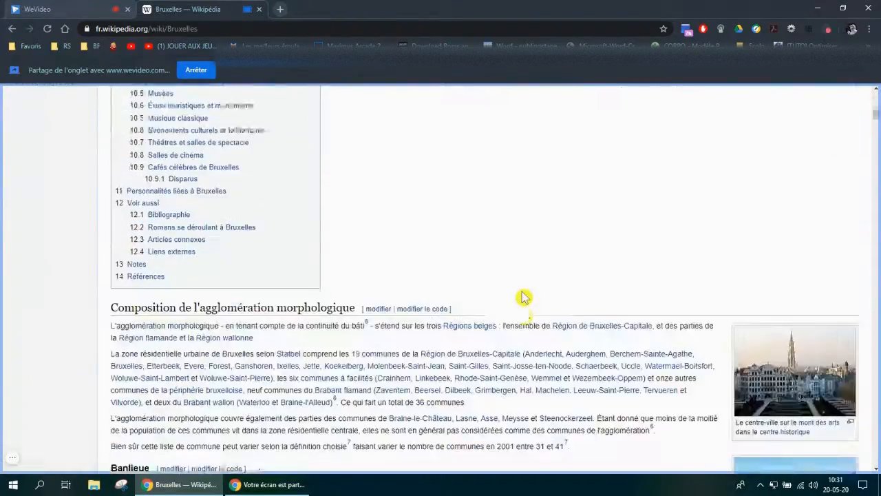
scroll(524, 297, "up", 6)
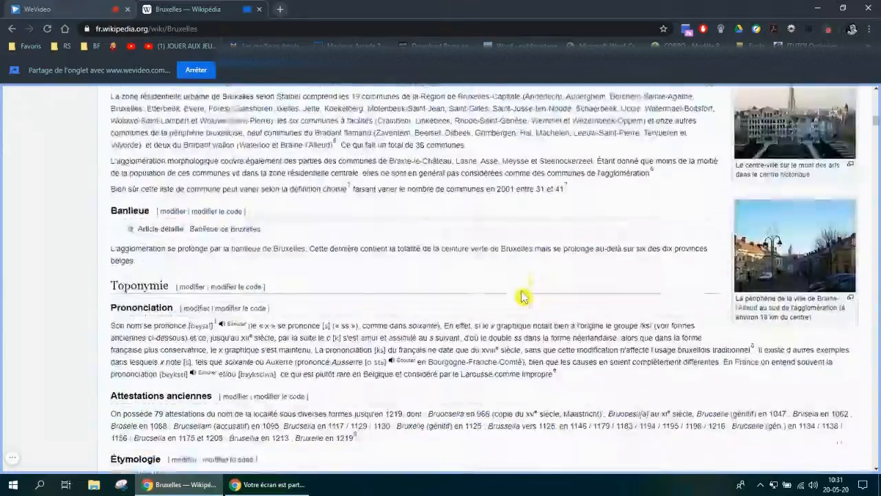
left_click(765, 245)
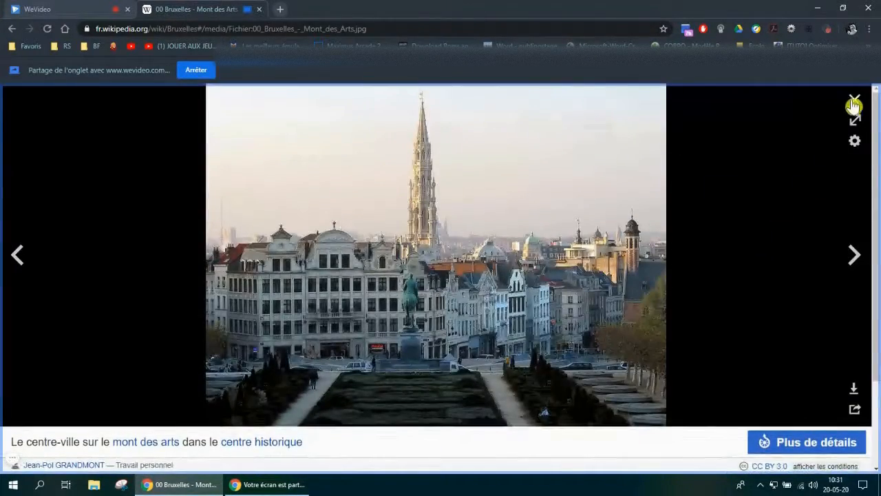
left_click(855, 100)
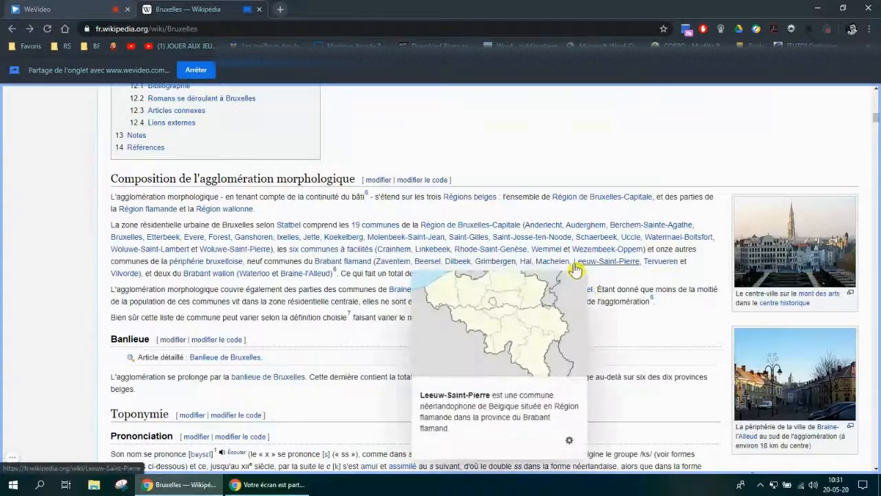
scroll(631, 242, "up", 3)
scroll(631, 242, "up", 9)
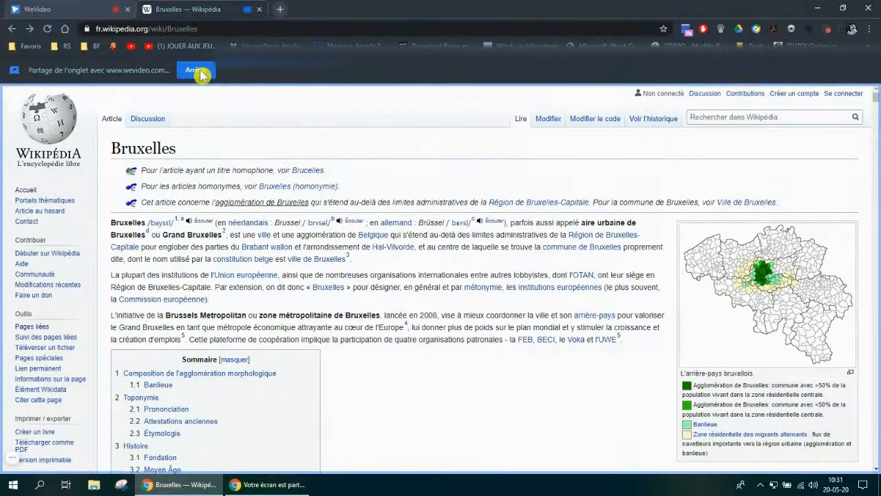
Stop sharing the Wikipédia tab to end the screen recording.
left_click(59, 9)
left_click(188, 7)
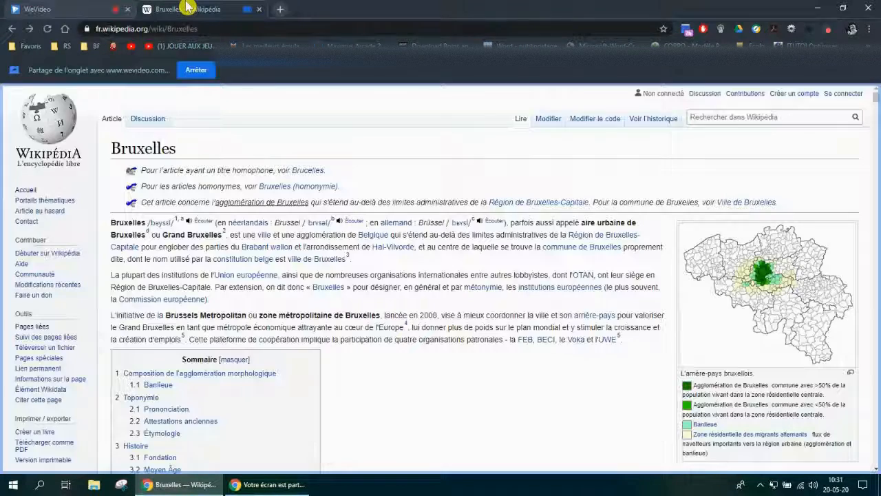
left_click(196, 72)
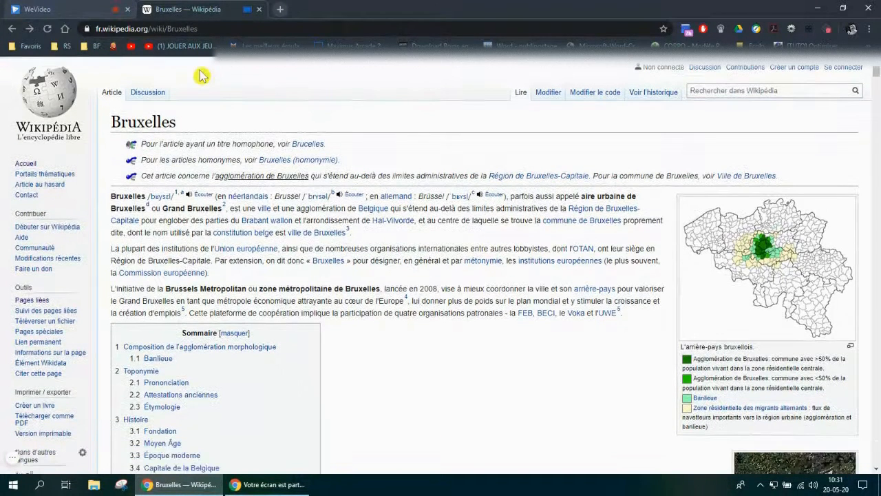
Return to WeVideo, play the preview of the screen recording and save it.
left_click(79, 8)
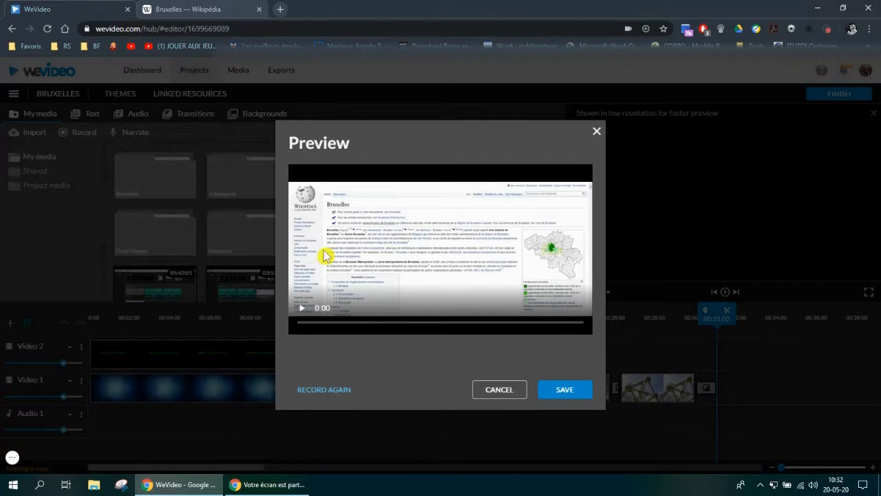
left_click(303, 313)
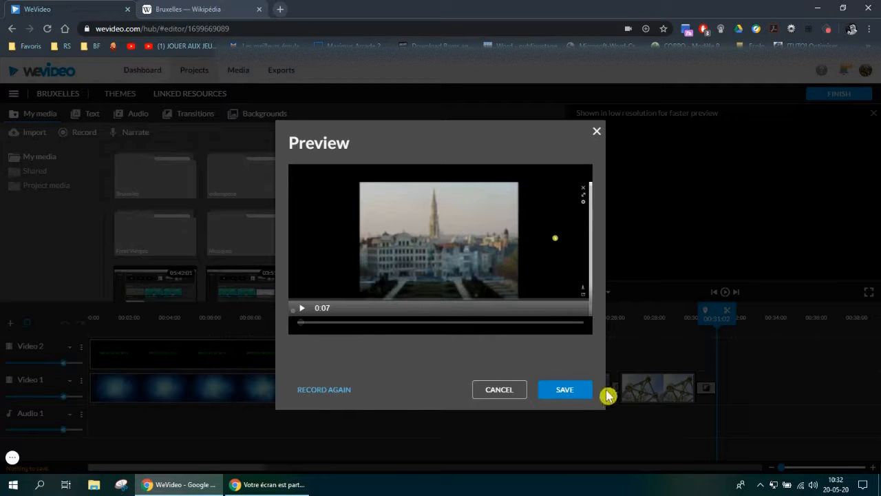
left_click(565, 390)
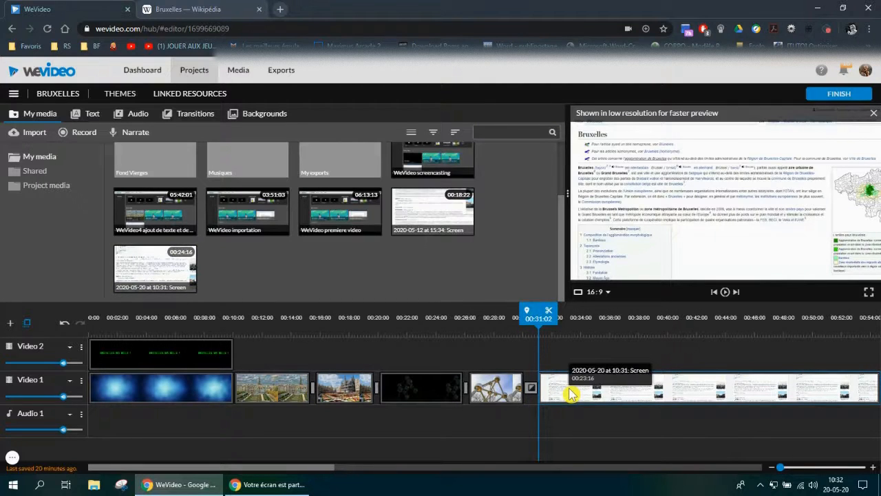
Scrub through the newly inserted screen recording, and play the timeline from about 00:28:03 to check the passage into it.
left_click_drag(537, 311, 589, 309)
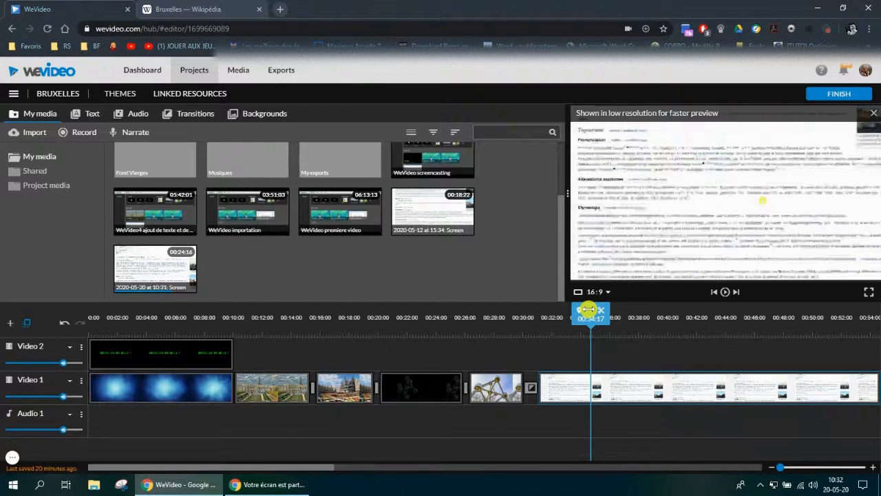
left_click_drag(589, 309, 495, 320)
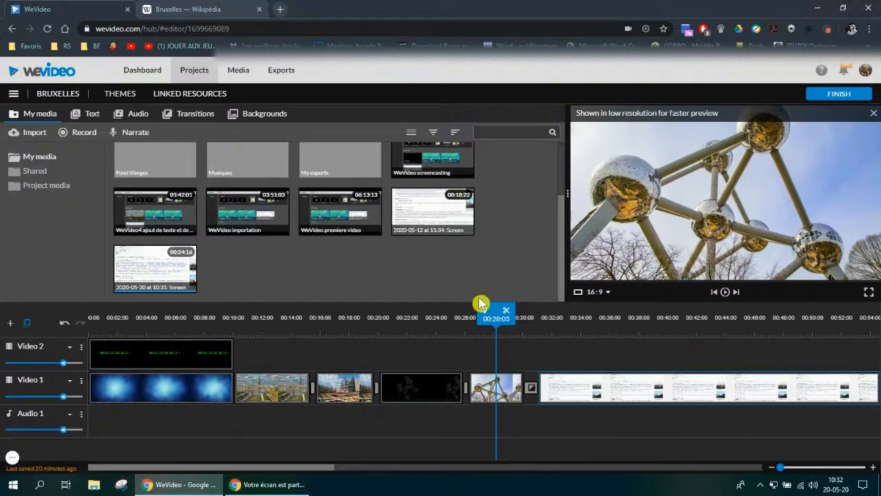
left_click(729, 295)
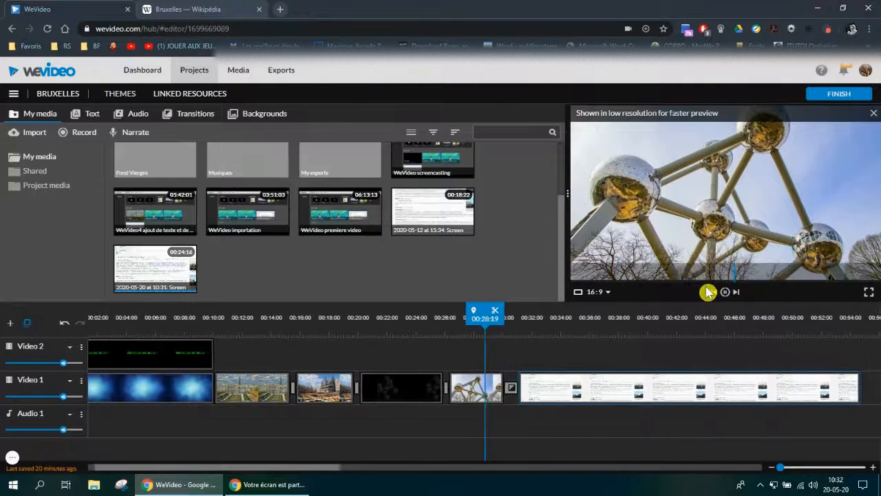